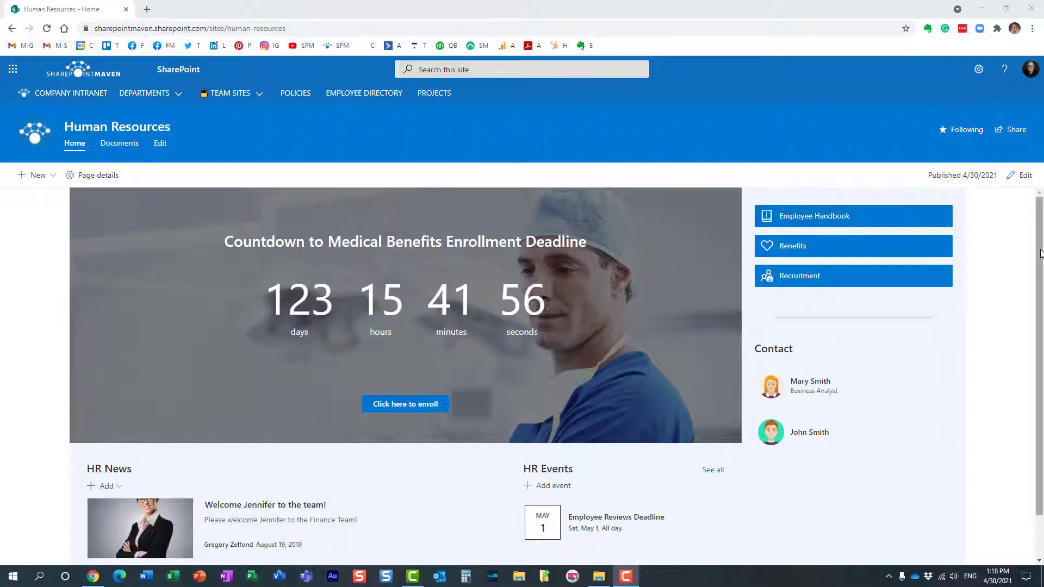
Go through the settings gear to Site contents and open the Human Resources Site Pages library.
left_click_drag(1042, 253, 1041, 344)
scroll(1041, 343, "up", 1)
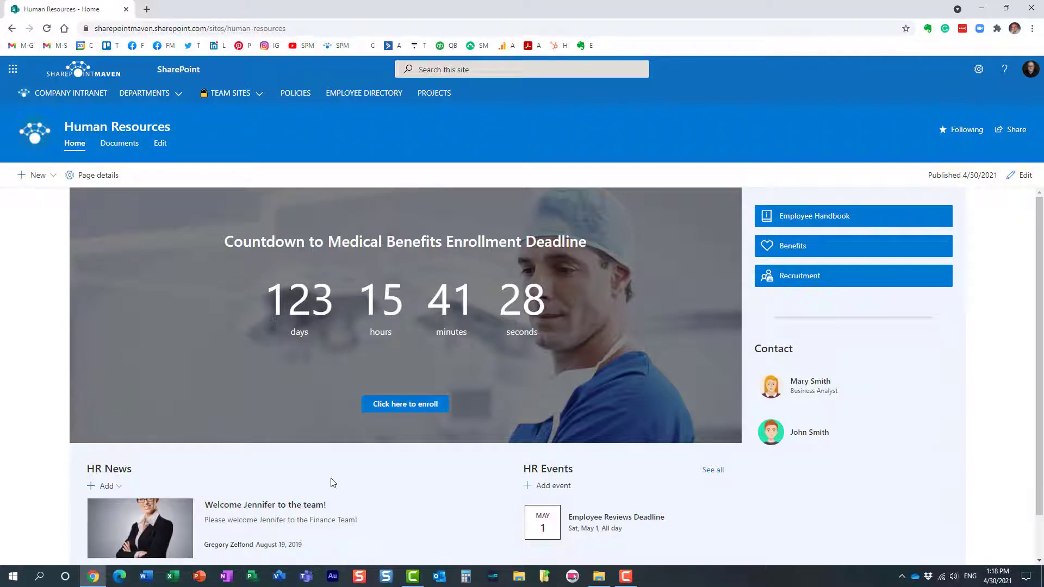
left_click(979, 69)
left_click(906, 171)
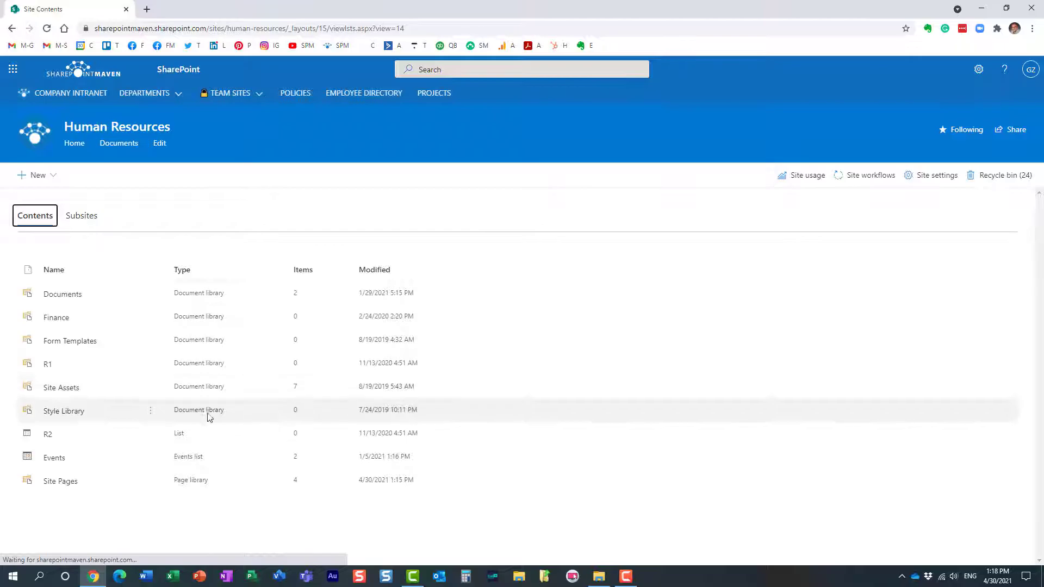
left_click(61, 481)
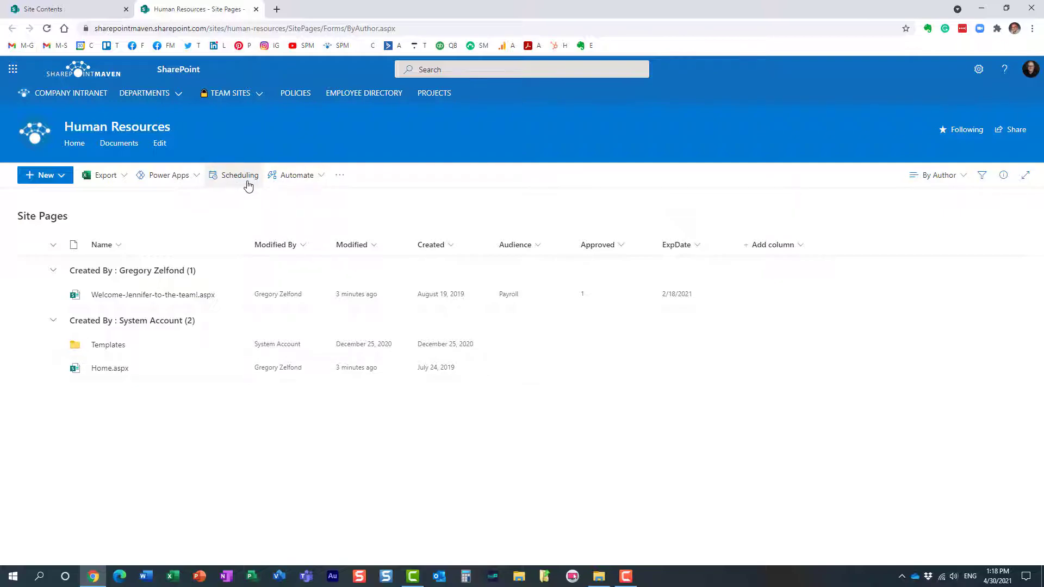
Switch Enable scheduling to On for Site Pages, then go back to the HR home page.
left_click(238, 181)
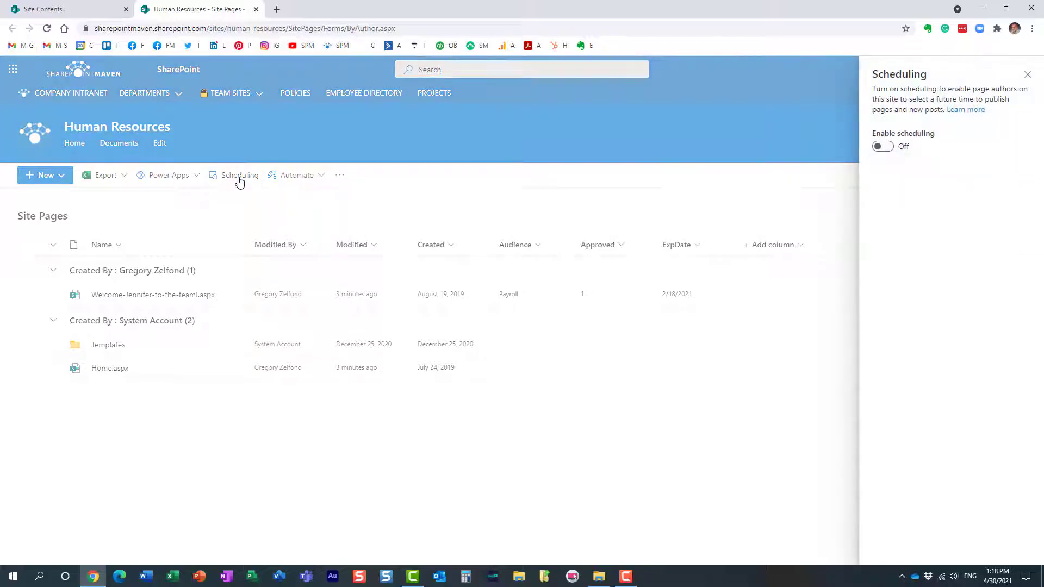
left_click(885, 148)
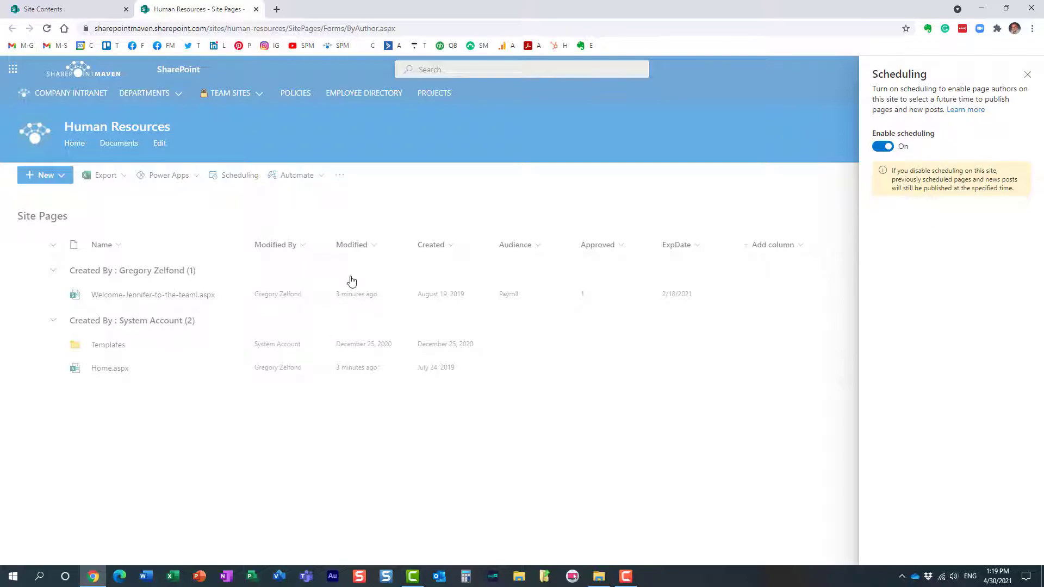
left_click(1028, 75)
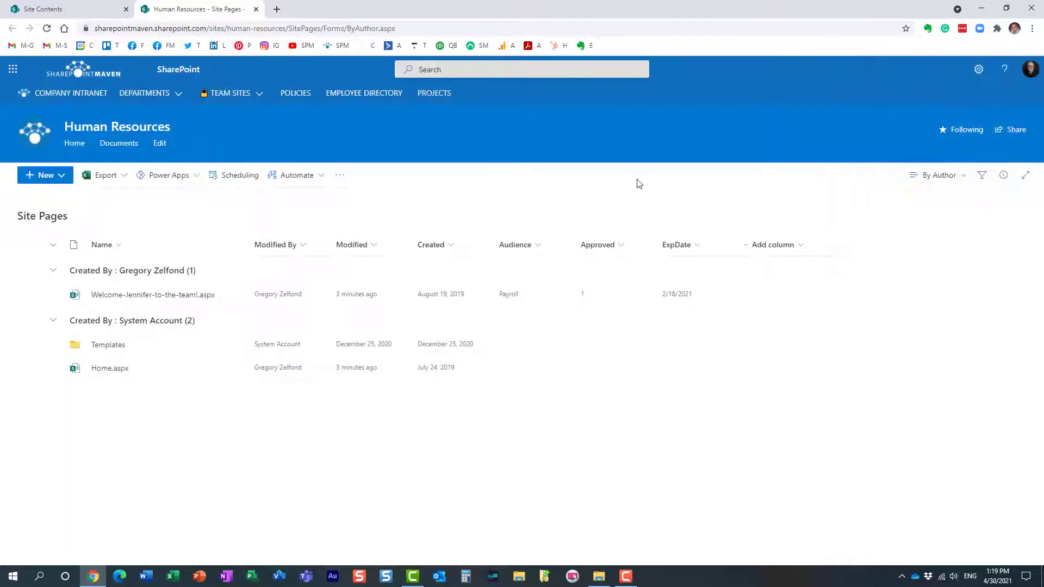
left_click(74, 147)
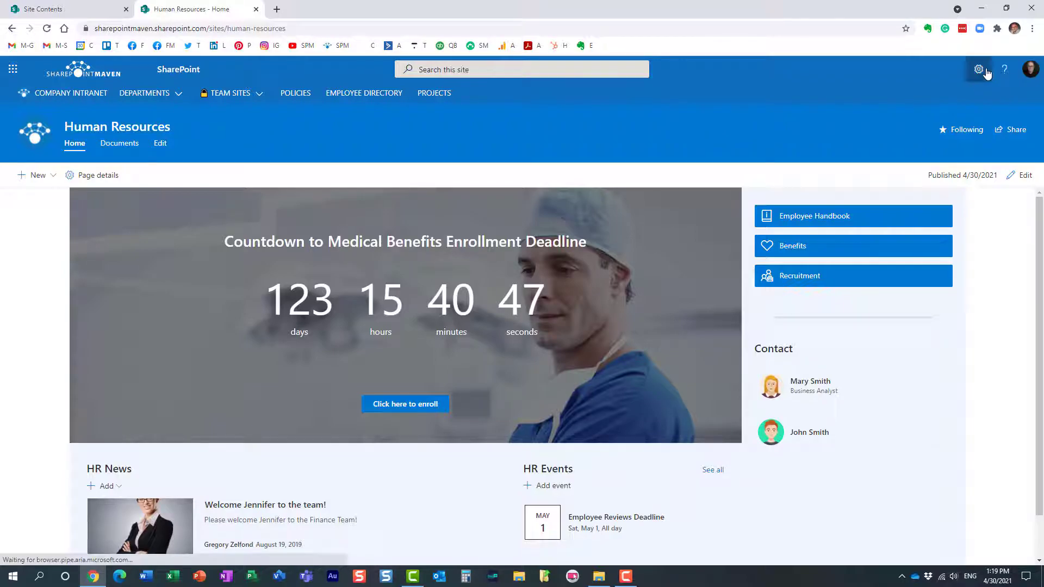
Scroll down to the HR News section and open its Add menu.
left_click(979, 69)
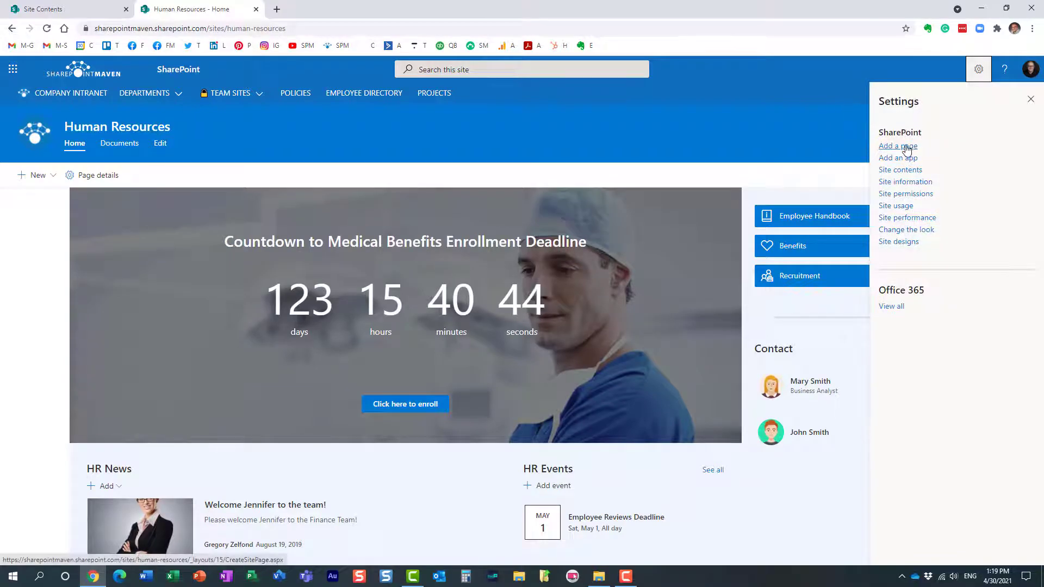
left_click(1030, 99)
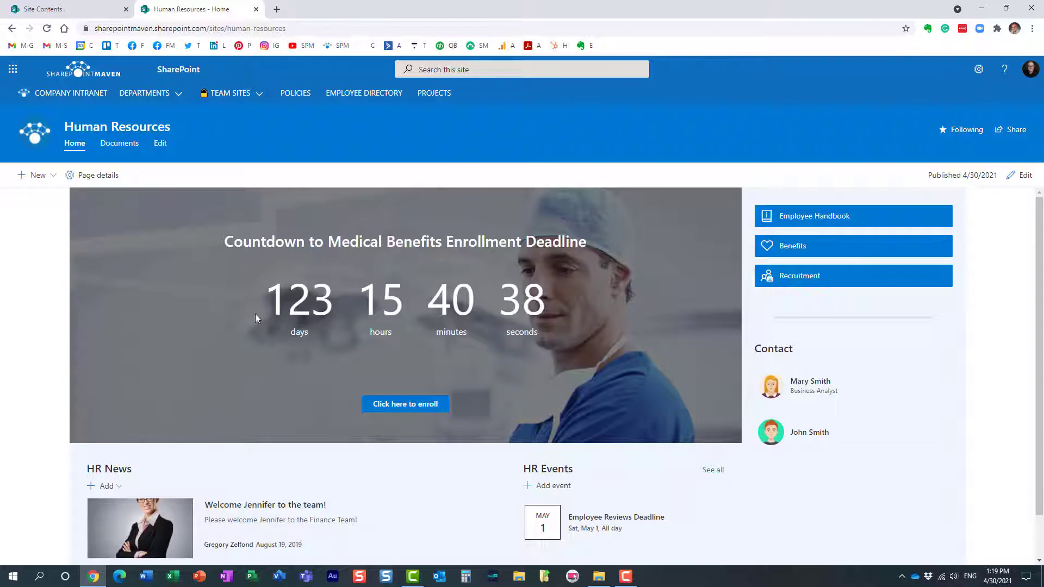
scroll(150, 476, "down", 1)
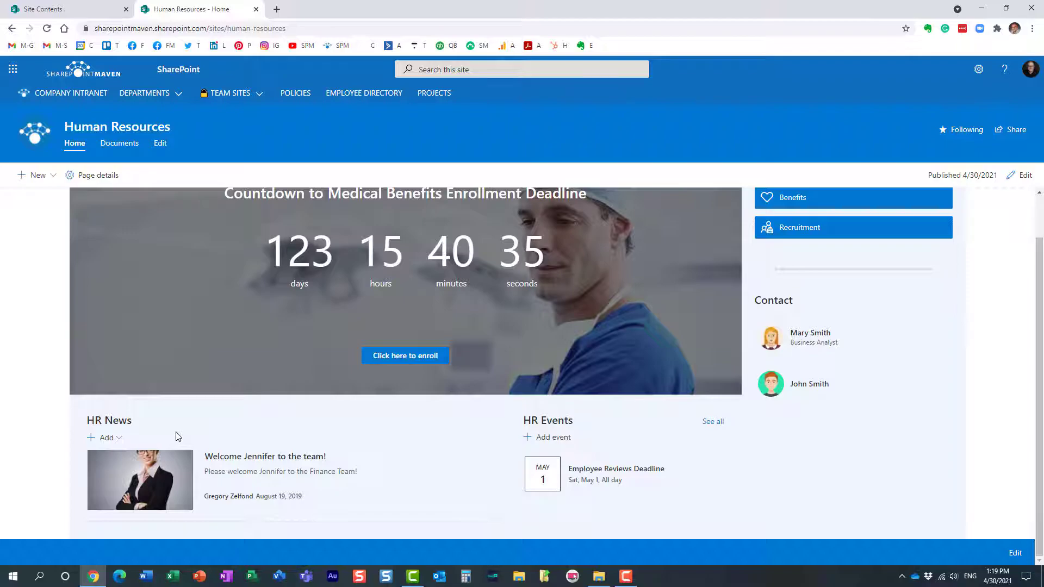
left_click(121, 441)
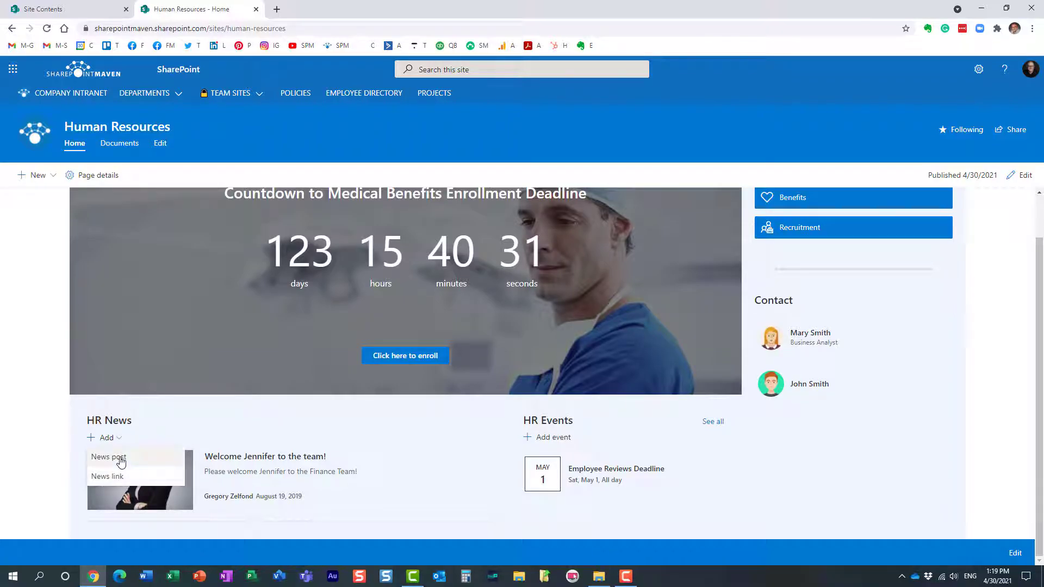
Create a news post from the Blank template titled 'Some news'.
left_click(120, 460)
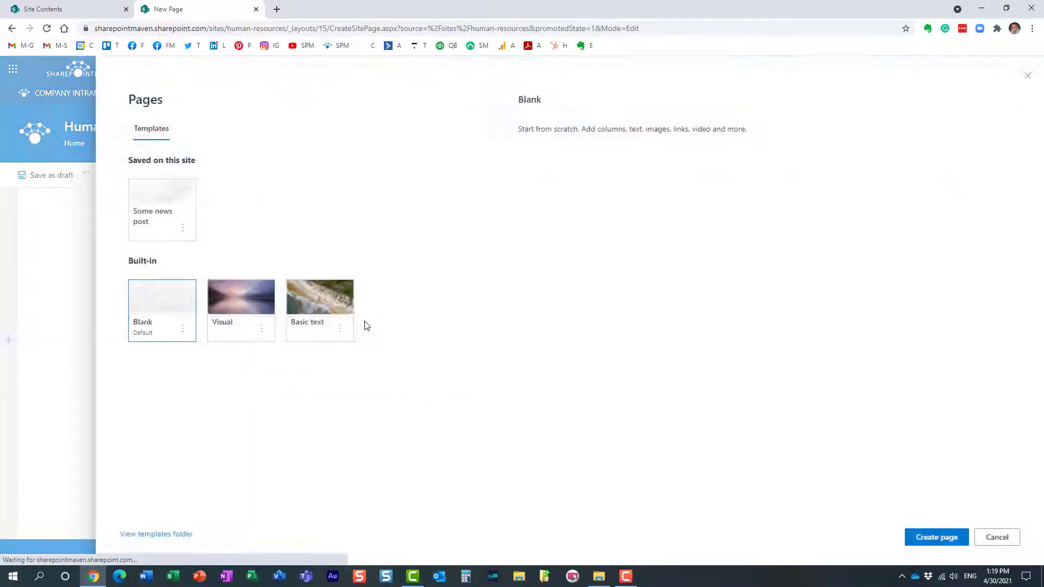
left_click(932, 537)
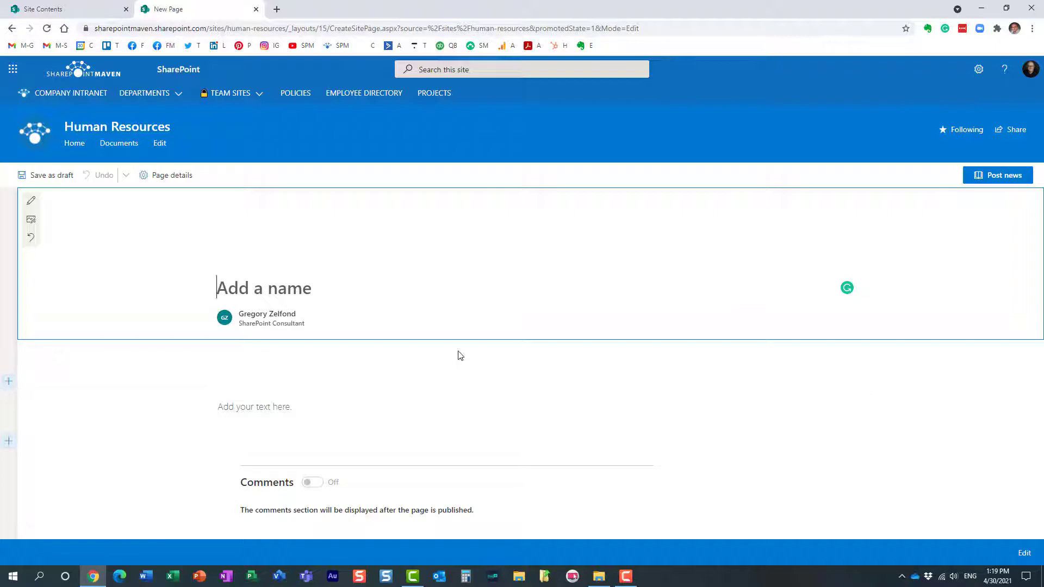
type("Soem ne")
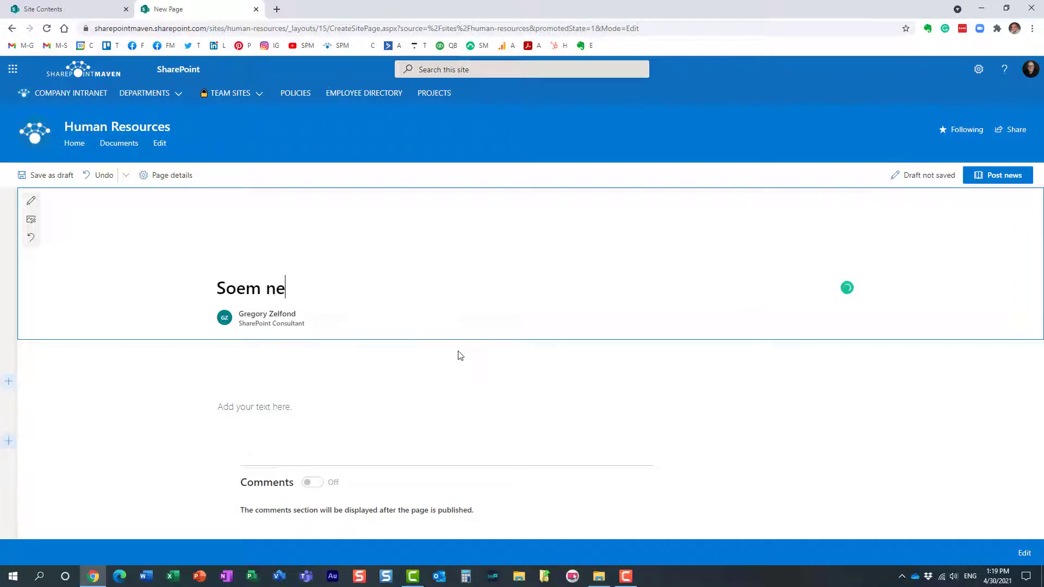
key("BackSpace")
key("BackSpace")
key("BackSpace")
key("BackSpace")
type("mew n")
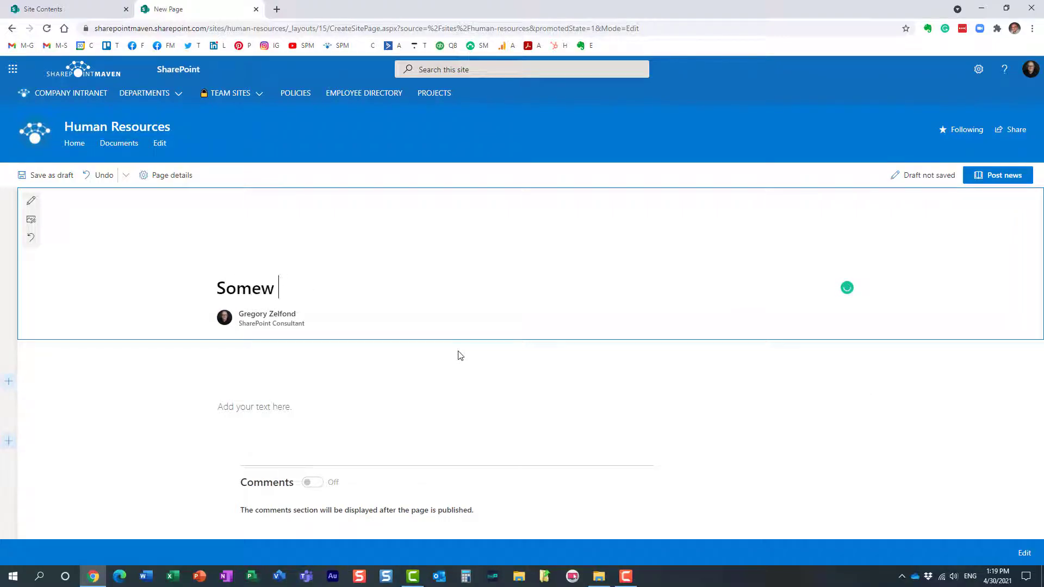
key("BackSpace")
key("BackSpace")
key("BackSpace")
type("news")
Add the body text 'Hello' to the news post.
left_click(260, 407)
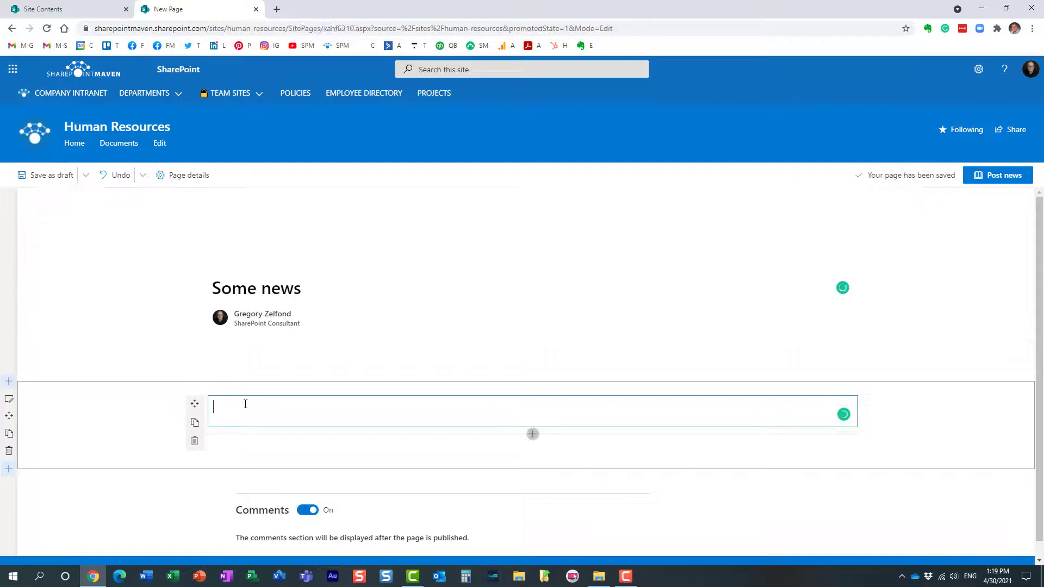
type("Hello")
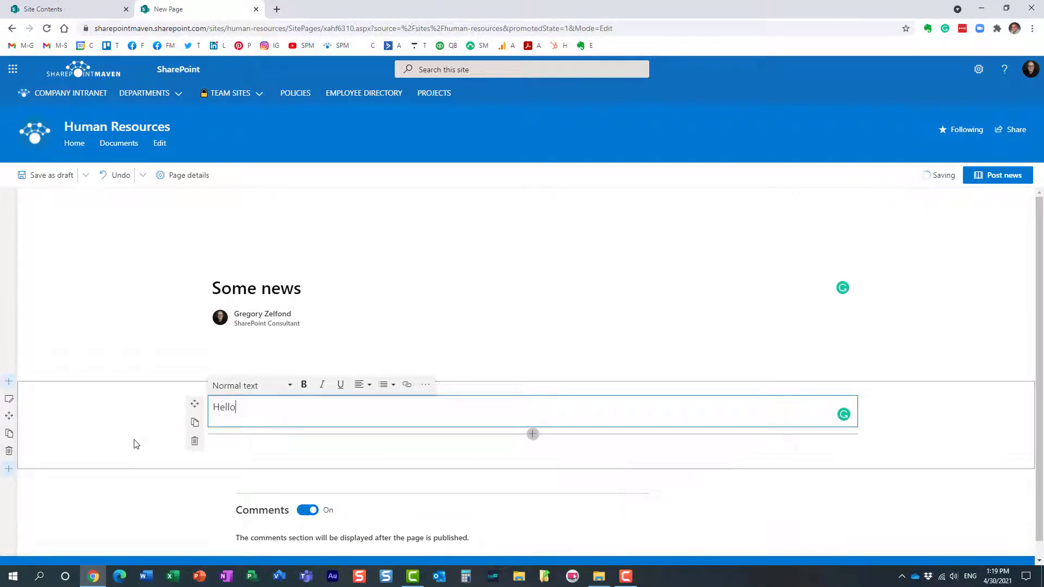
left_click(121, 433)
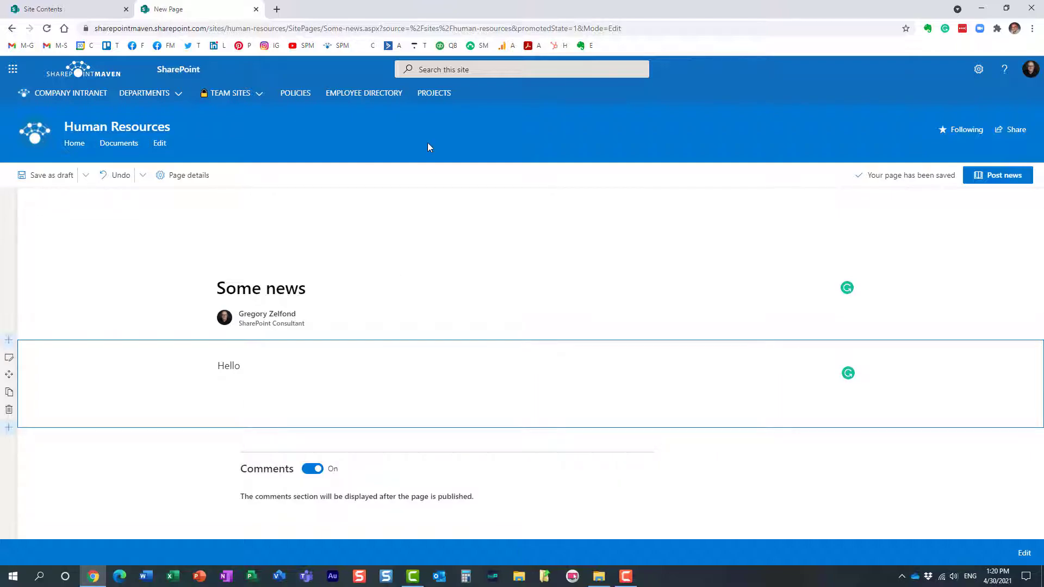
In Page details, turn scheduling On and set the publish date to 5/28/2021, 5:00 PM.
left_click(194, 175)
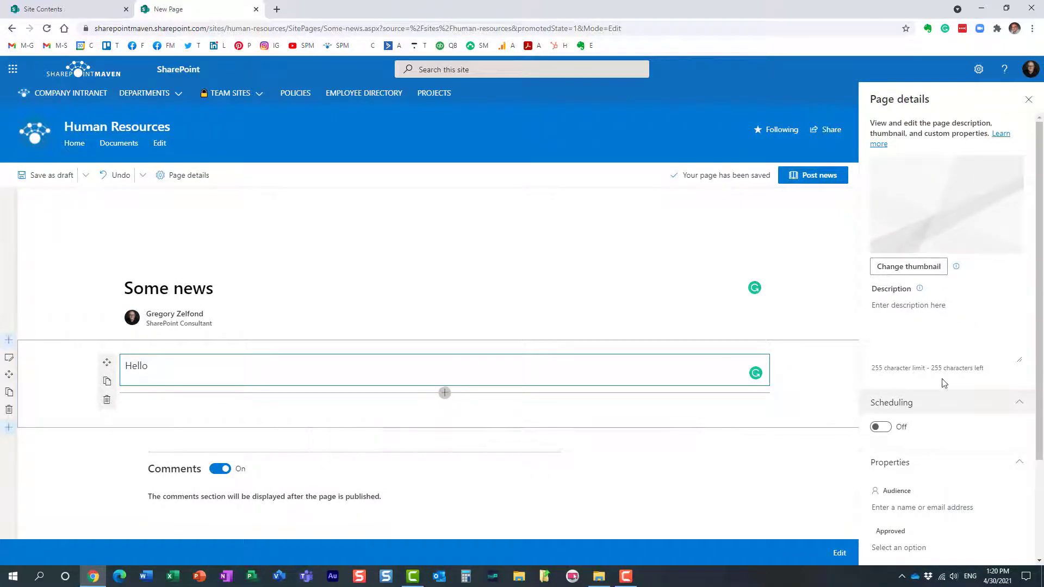
left_click(881, 428)
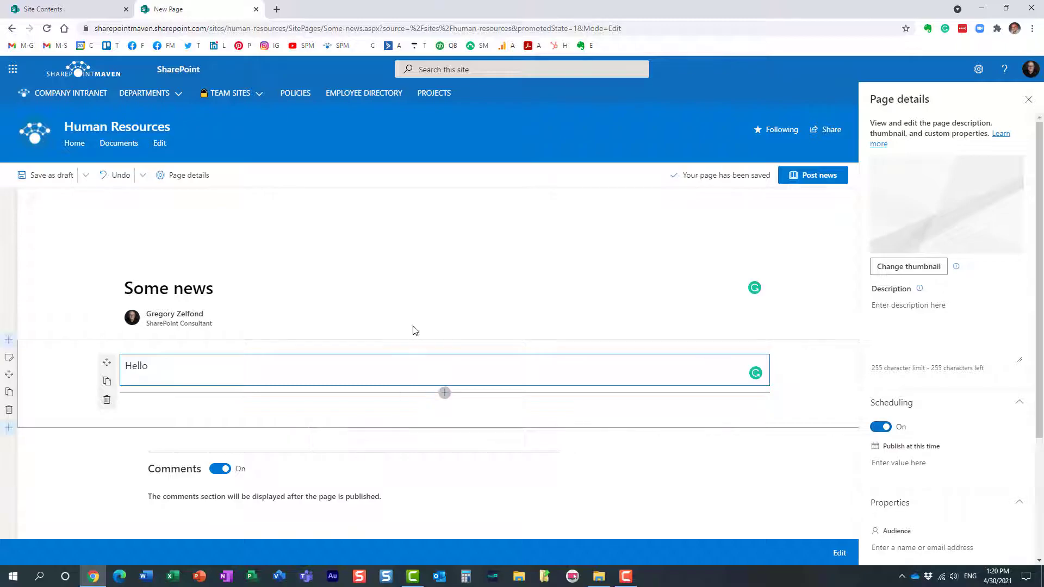
left_click(909, 462)
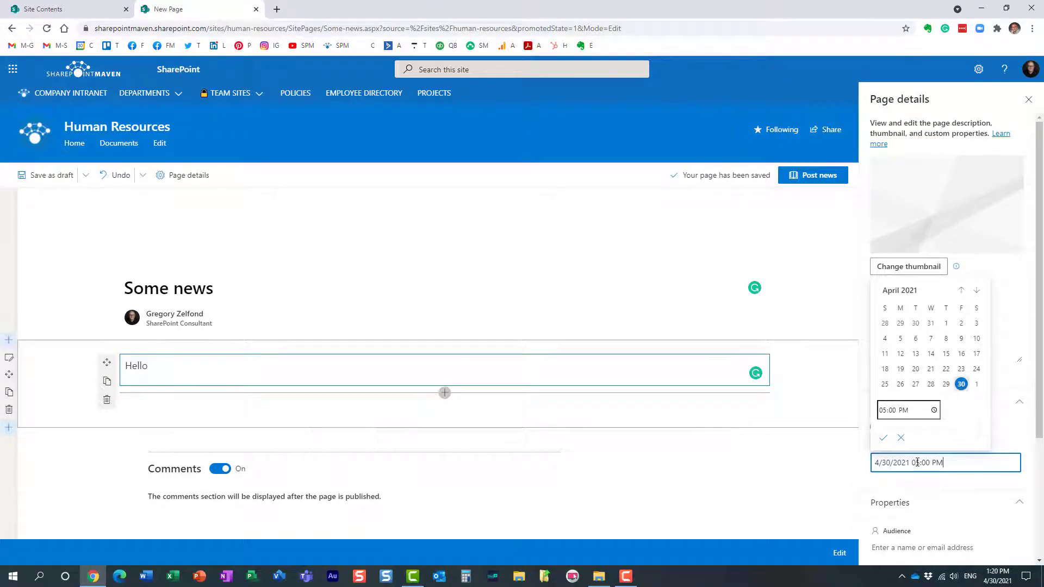
left_click(978, 292)
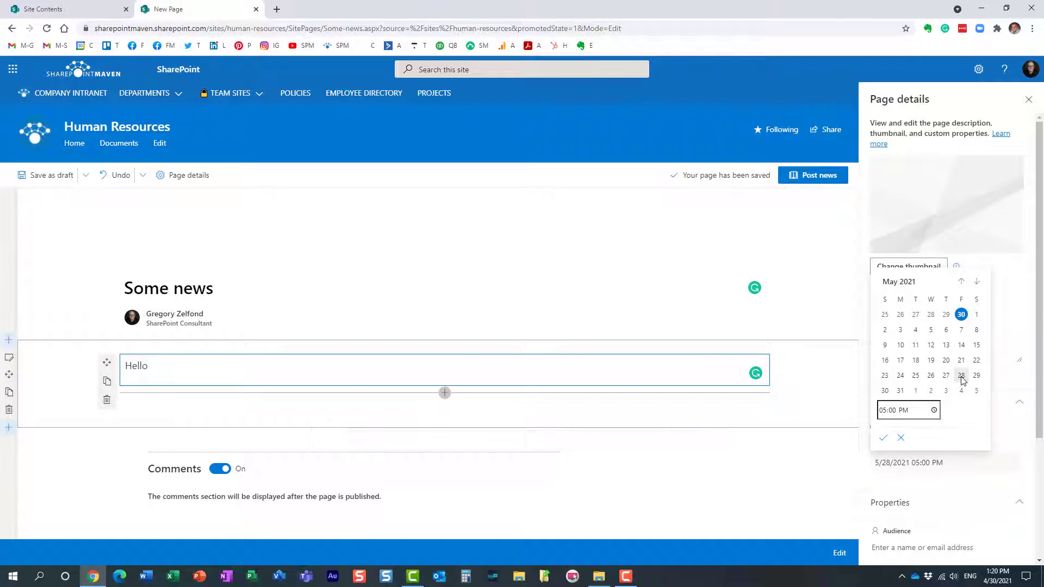
left_click(885, 411)
left_click(885, 439)
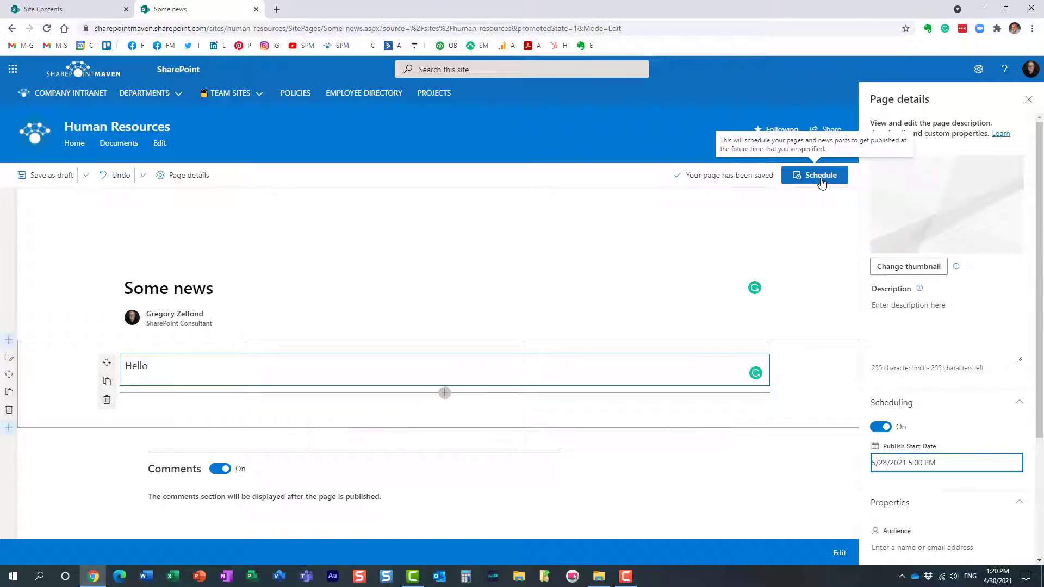
Schedule 'Some news' for Fri, May 28, 5:00 PM, then return to the Human Resources home page.
left_click(1030, 101)
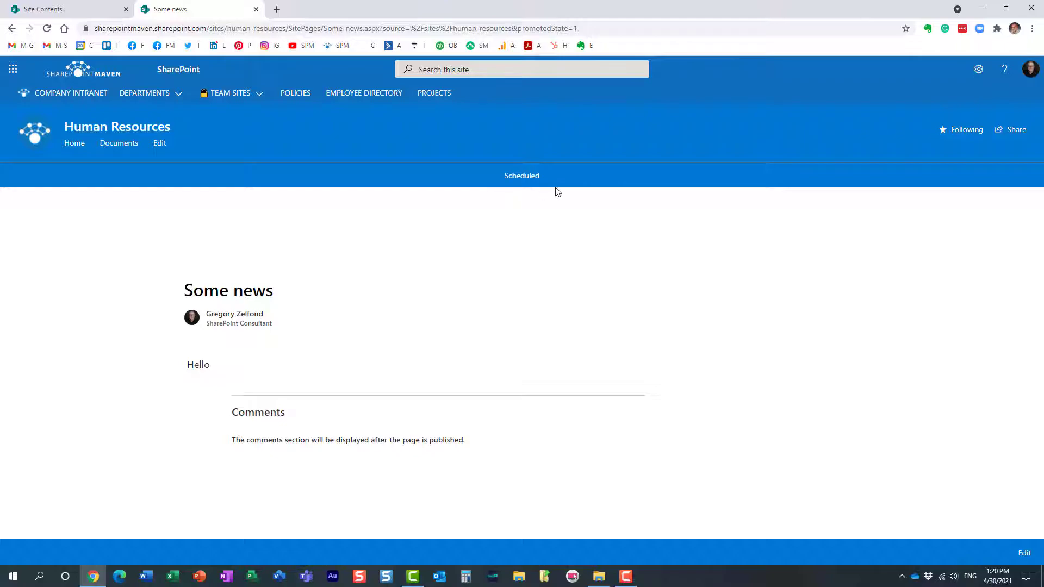
left_click(82, 145)
scroll(281, 393, "down", 1)
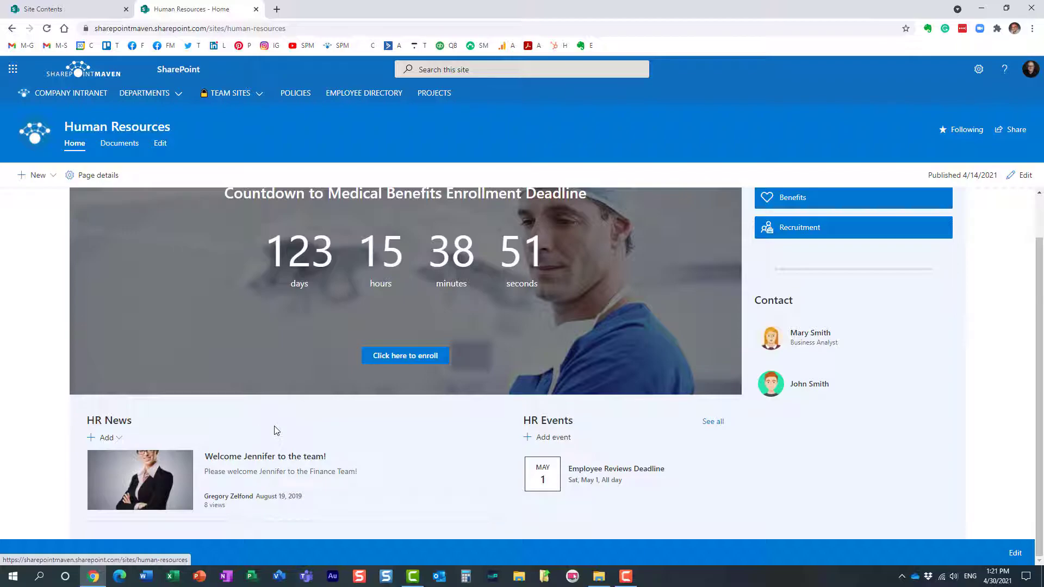
Open Site Pages from Site contents to see Some-news.aspx among its four items.
left_click(979, 69)
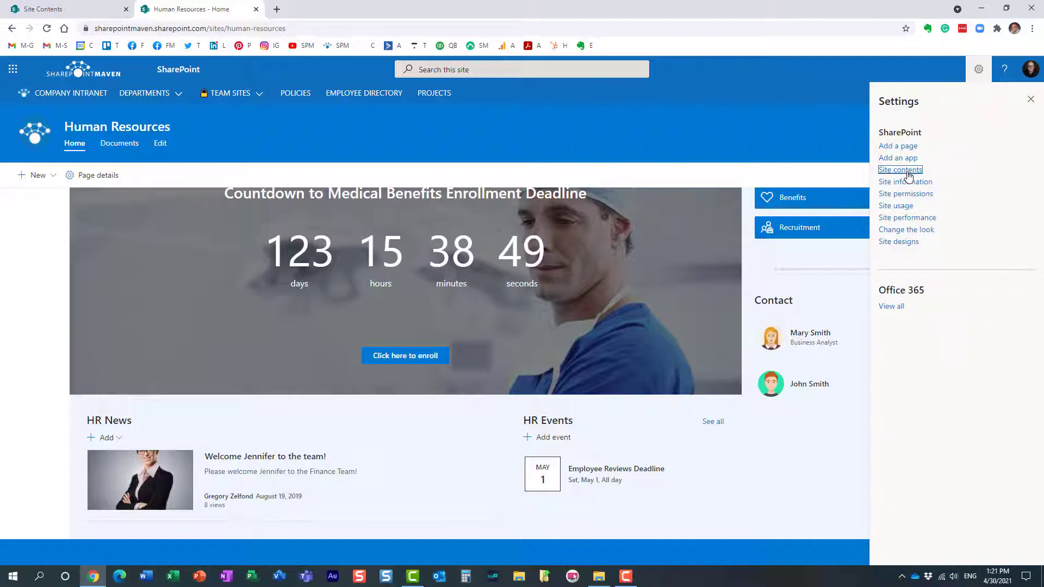
left_click(903, 170)
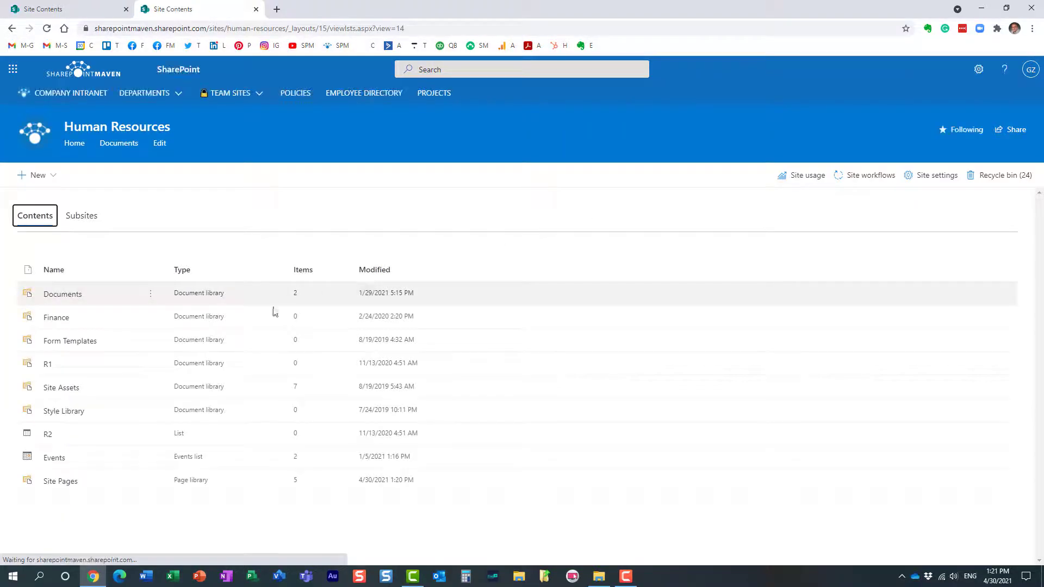
left_click(68, 481)
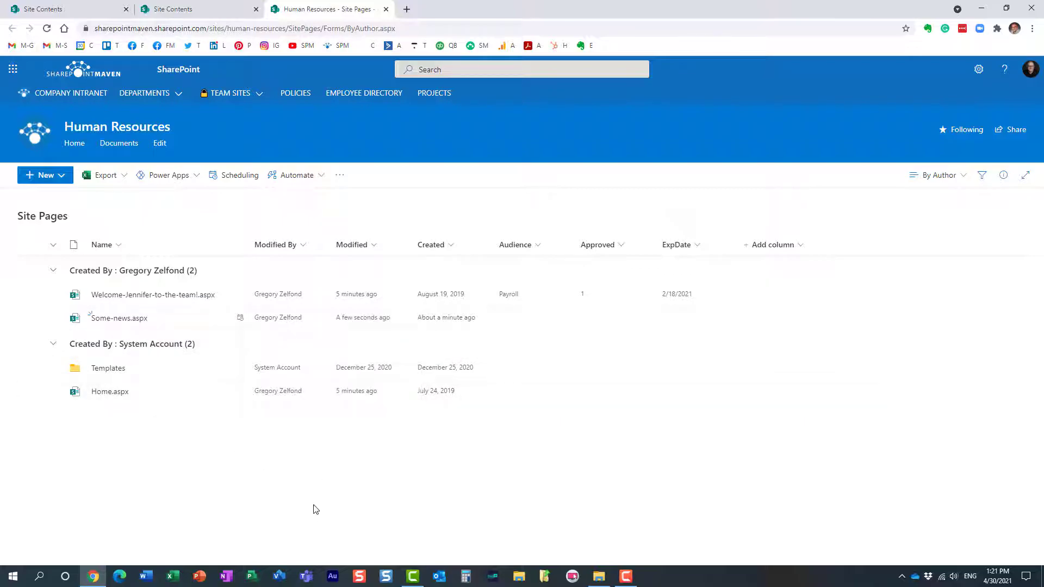
mouse_move(236, 389)
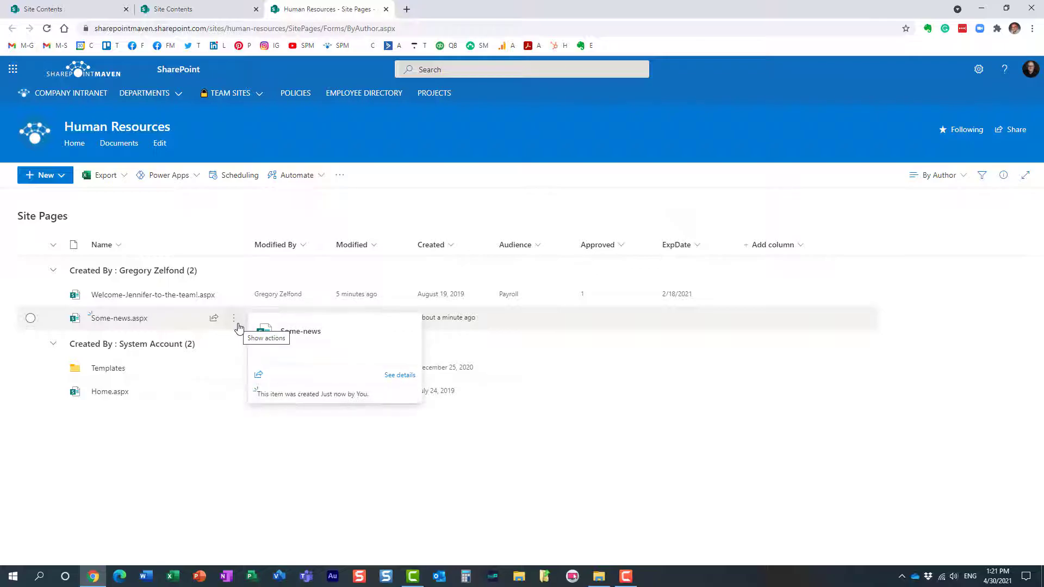
left_click(31, 319)
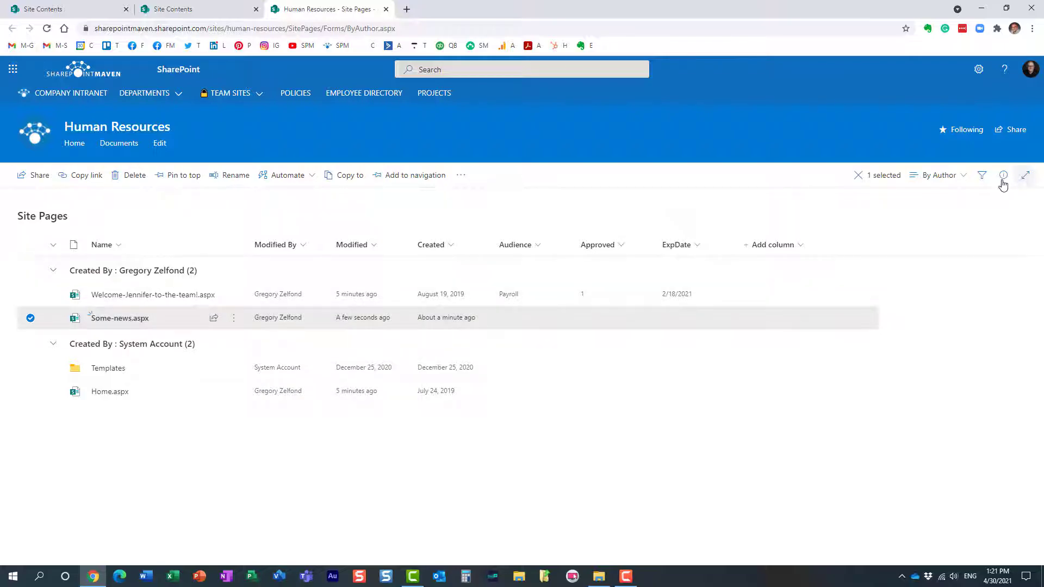
left_click(1005, 177)
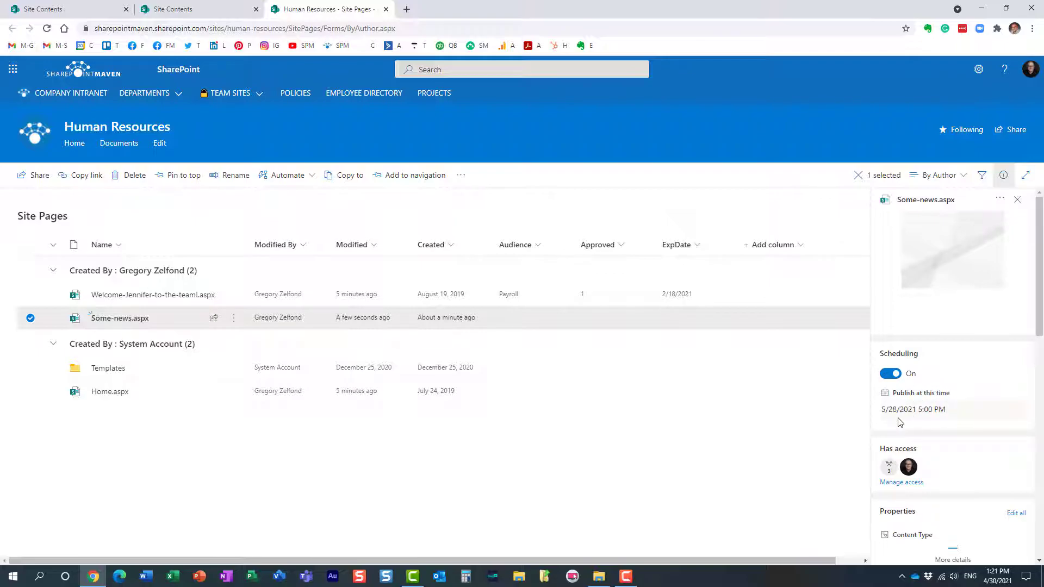
left_click(1003, 175)
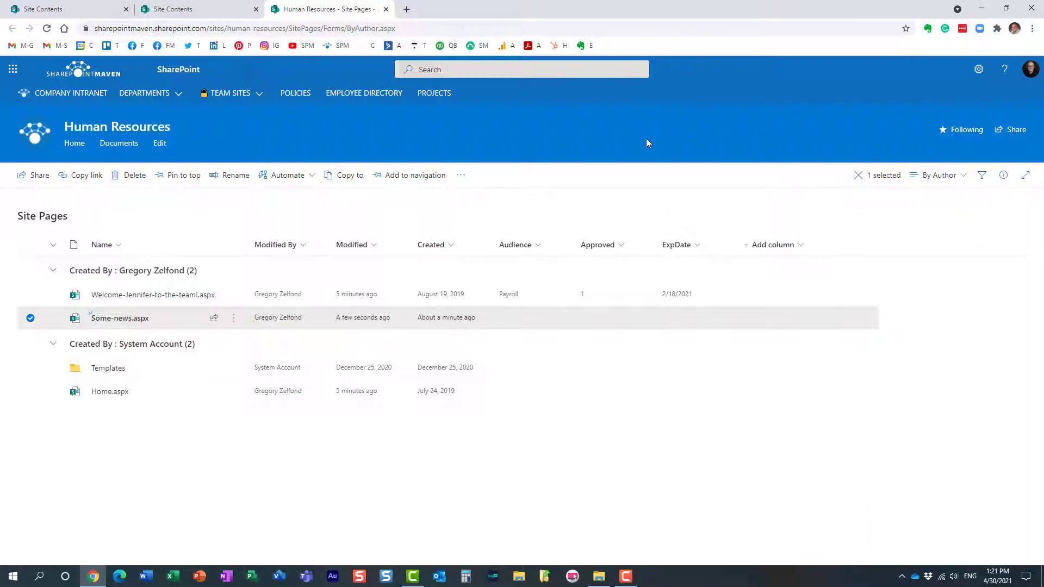
left_click(31, 319)
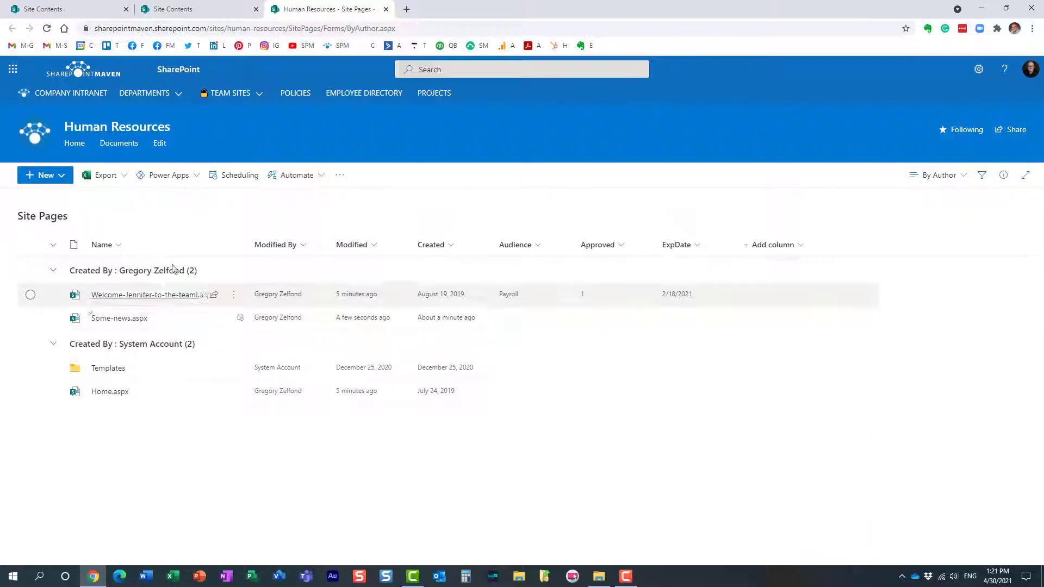